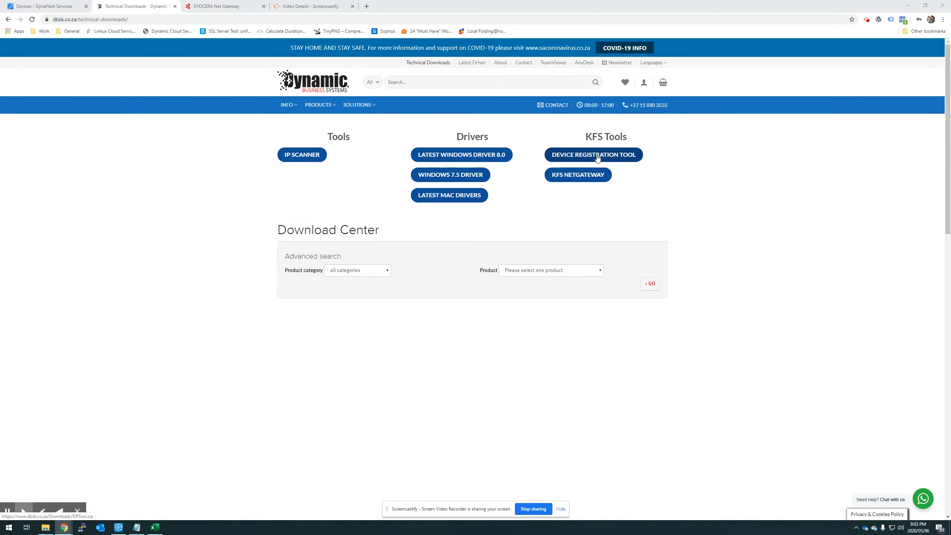
Download DRTool.zip from the Device Registration Tool link and go back to the DynaFleet Devices tab
{"action": "left_click", "coordinate": [591, 156]}
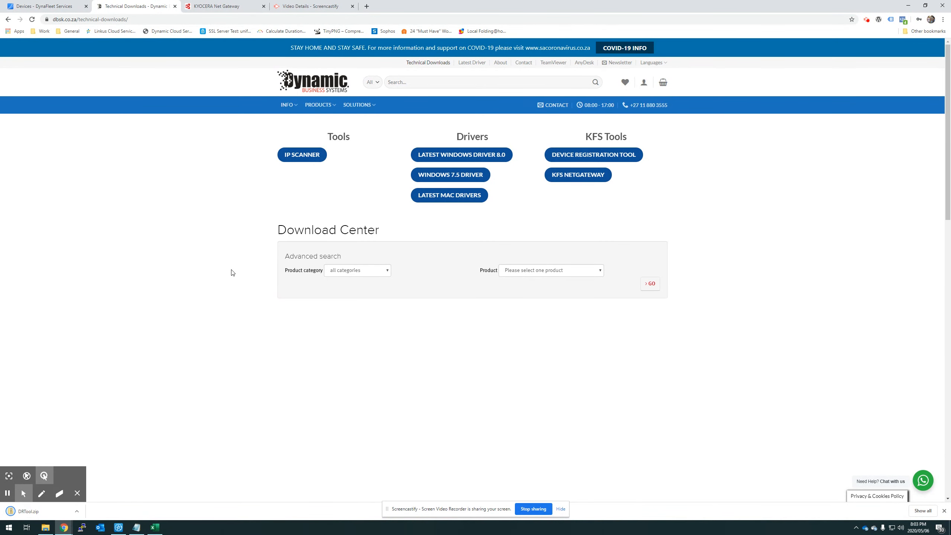
{"action": "left_click", "coordinate": [47, 6]}
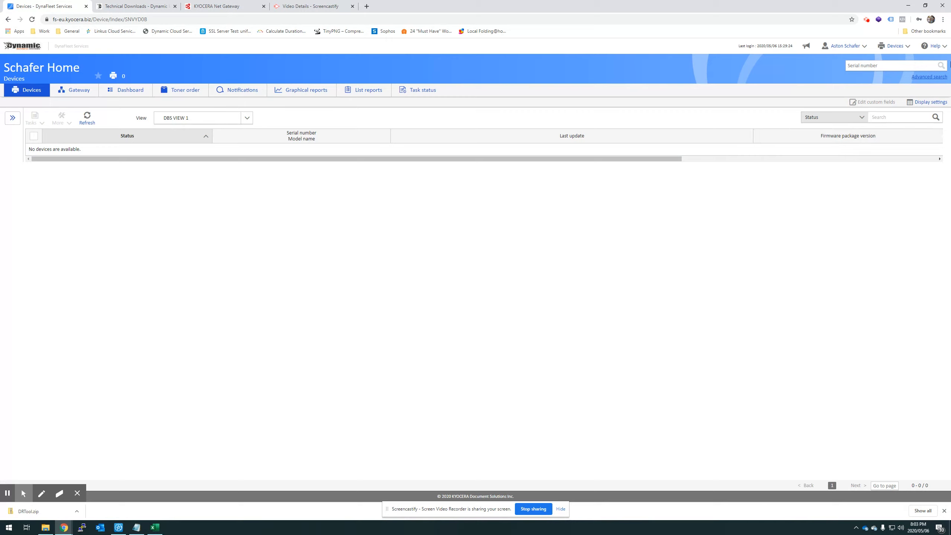
Go to Product downloads and scroll to Device Registration Diagnostic Tool version 1.7.2004.2100
{"action": "left_click", "coordinate": [881, 47]}
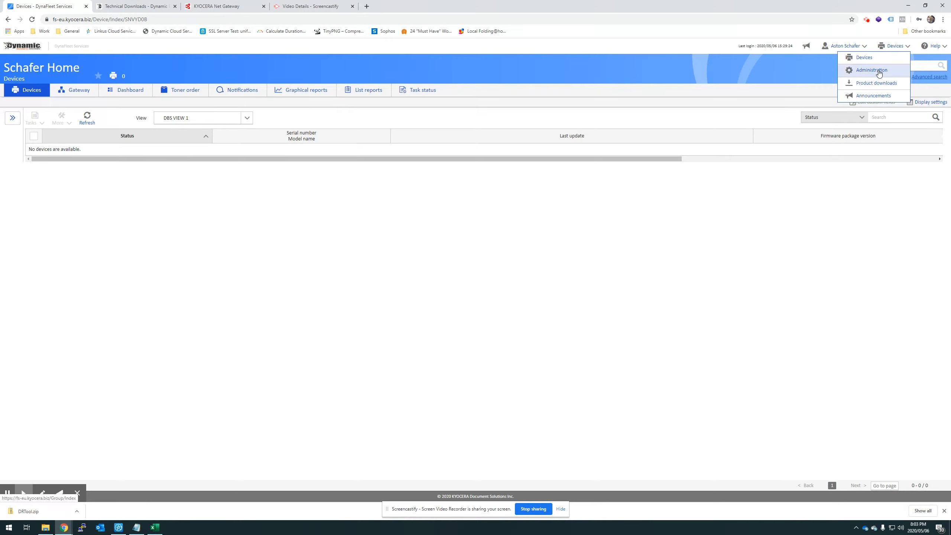
{"action": "left_click", "coordinate": [864, 86]}
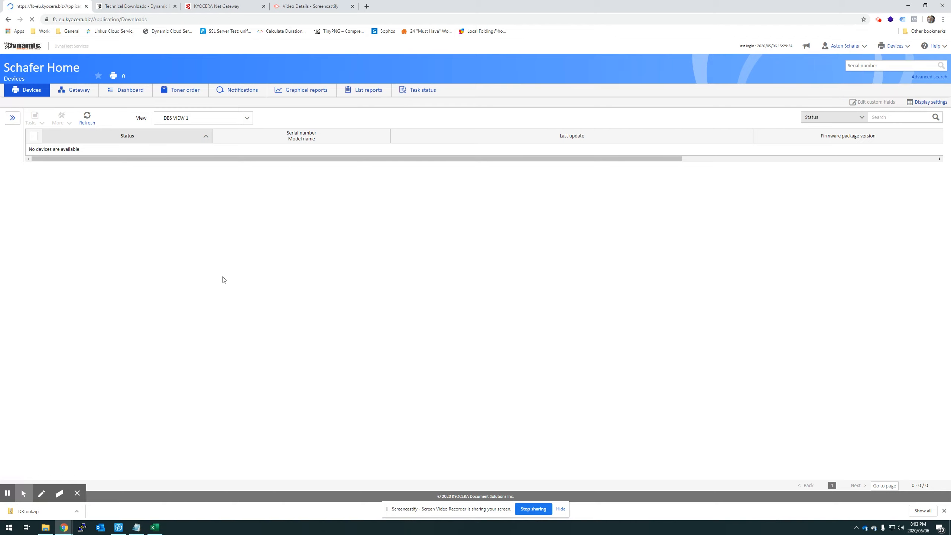
{"action": "scroll", "coordinate": [160, 219], "scroll_direction": "down", "scroll_amount": 1}
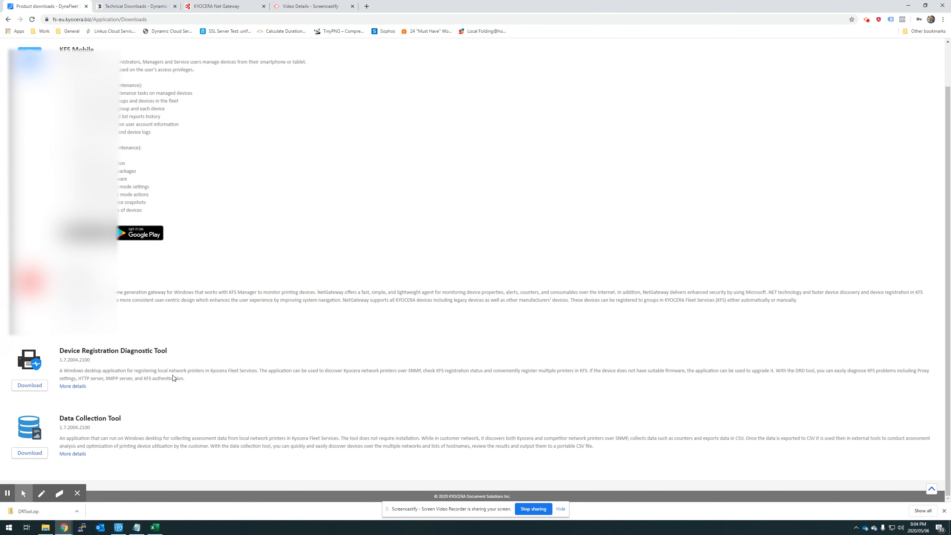
Unpack DRTool.zip with Extract all into Downloads\DRTool, giving 47 items including DRD Tool
{"action": "left_click", "coordinate": [37, 511]}
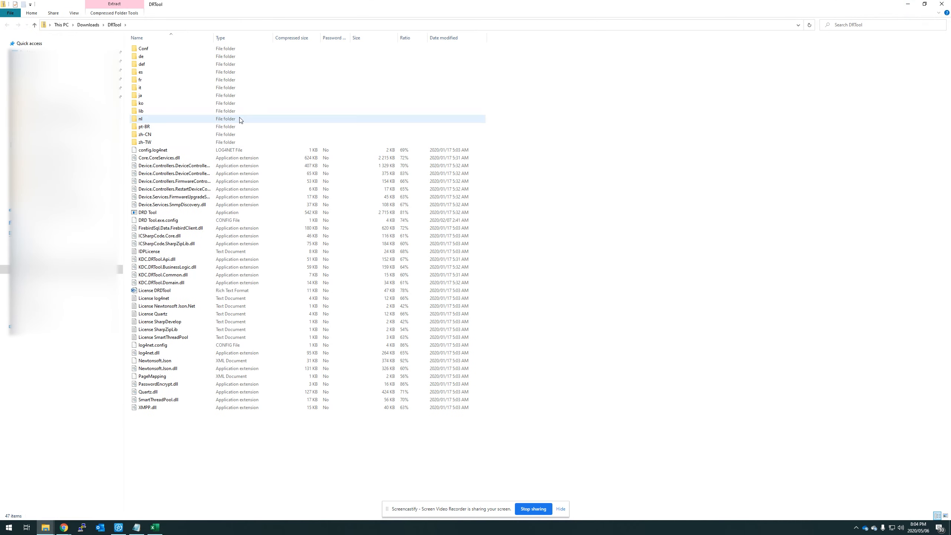
{"action": "double_click", "coordinate": [154, 213]}
{"action": "left_click", "coordinate": [455, 280]}
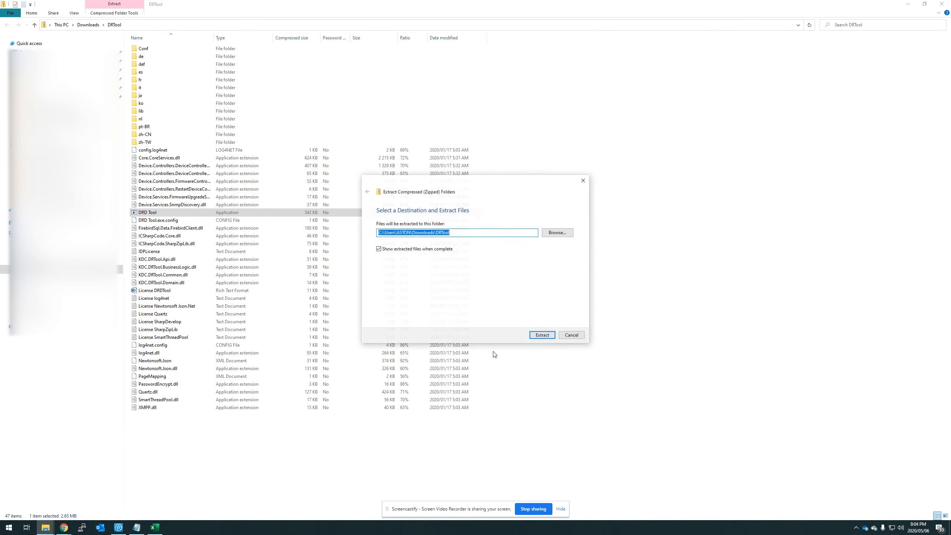
{"action": "left_click", "coordinate": [539, 335]}
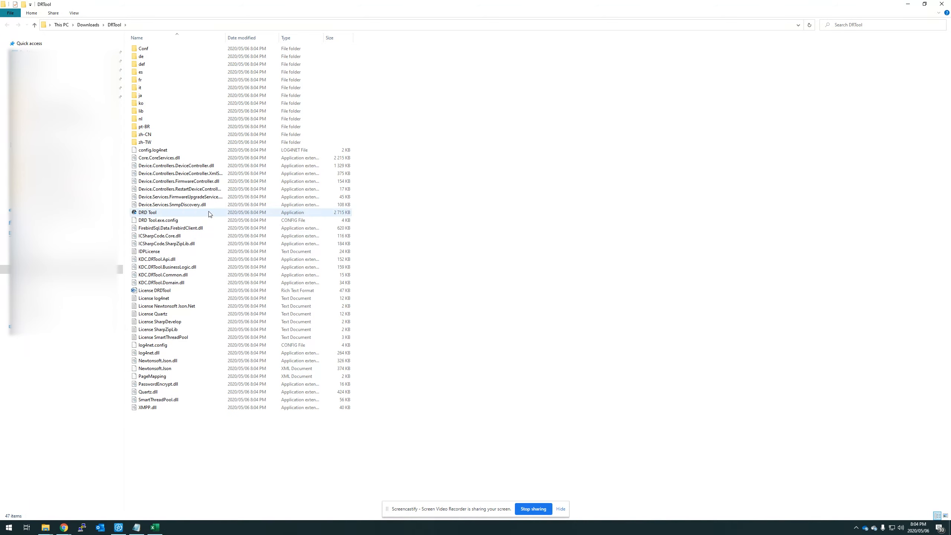
Launch the extracted DRD Tool, allowing it past the security warning with Run anyway
{"action": "double_click", "coordinate": [147, 213]}
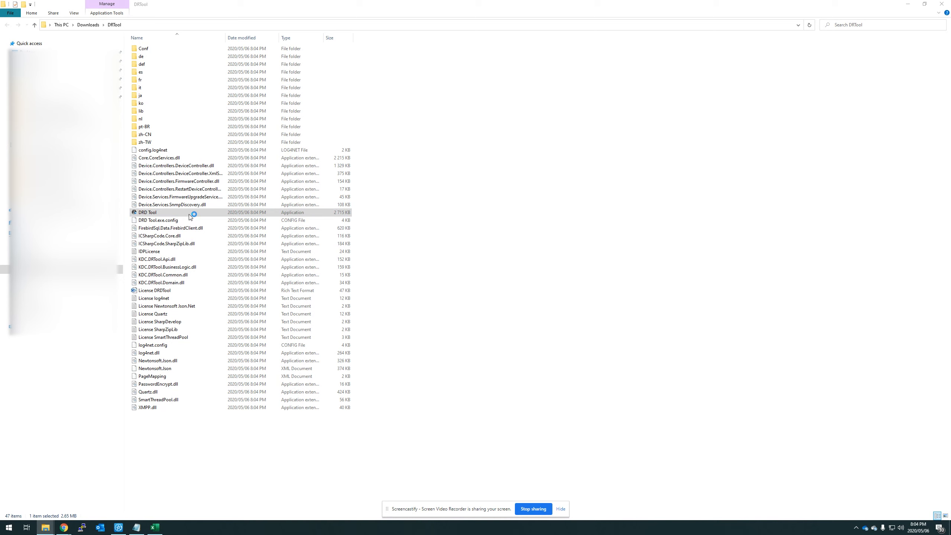
{"action": "left_click", "coordinate": [398, 210]}
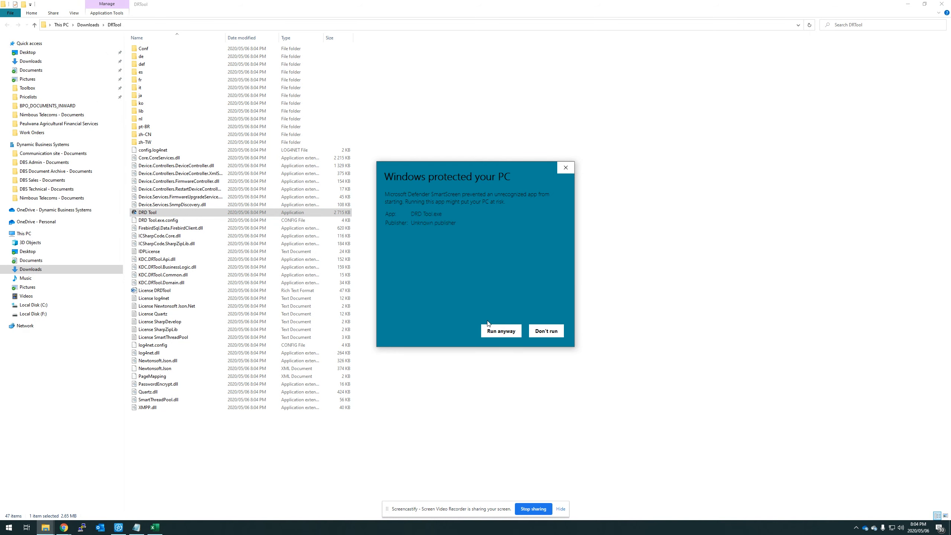
{"action": "left_click", "coordinate": [500, 331]}
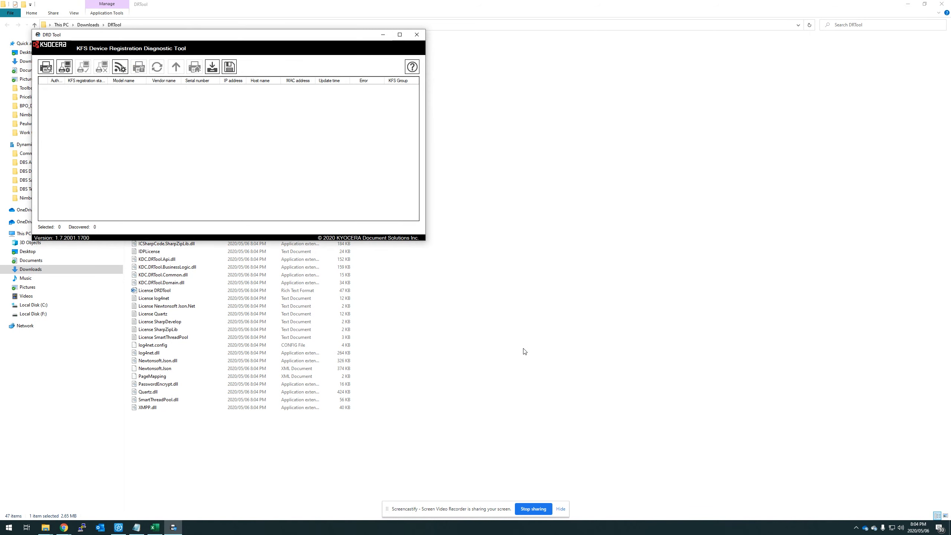
Centre the DRD Tool window, minimize both DRTool Explorer windows, and start Add Devices
{"action": "left_click_drag", "start_coordinate": [221, 41], "coordinate": [447, 130]}
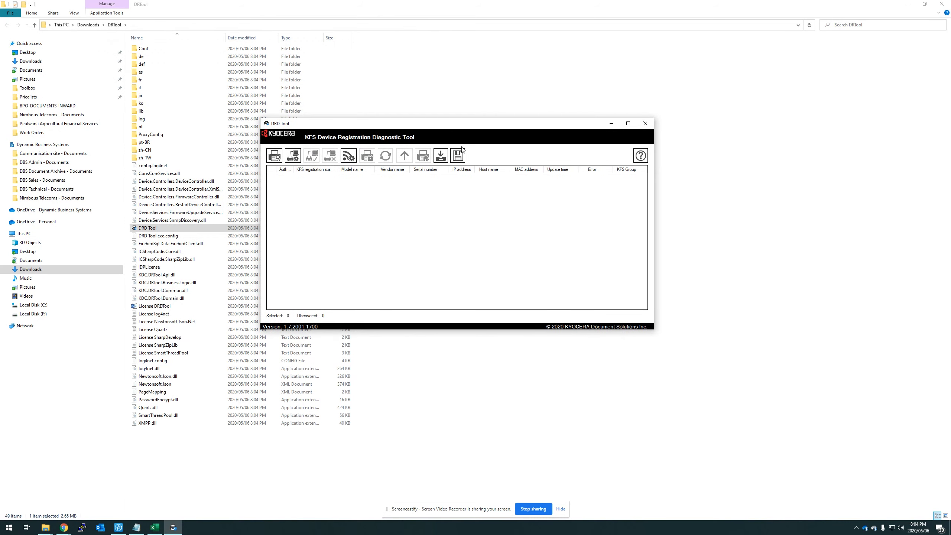
{"action": "left_click", "coordinate": [908, 4]}
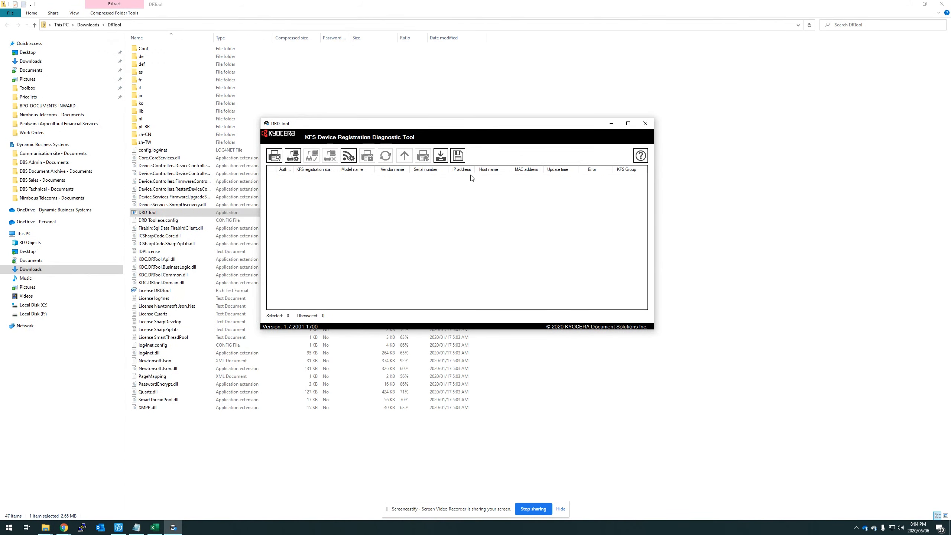
{"action": "left_click", "coordinate": [909, 3]}
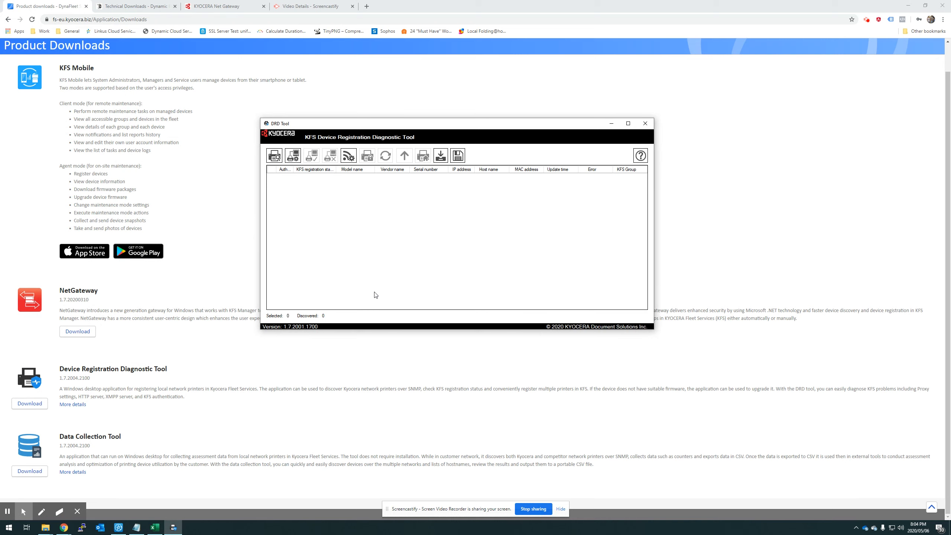
{"action": "left_click", "coordinate": [274, 155]}
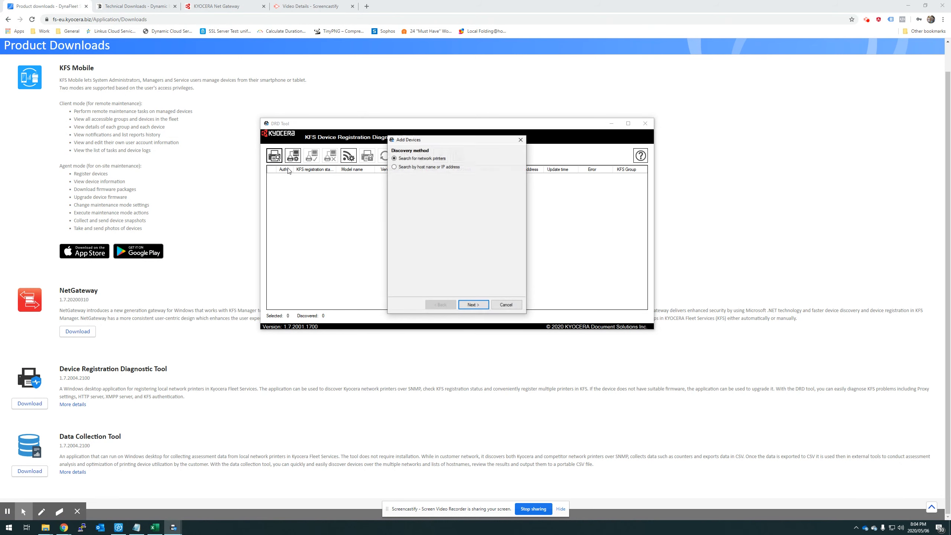
Run network discovery with SNMP v1/v2 public communities and local device authentication filled in
{"action": "left_click", "coordinate": [473, 304]}
{"action": "scroll", "coordinate": [496, 229], "scroll_direction": "down", "scroll_amount": 1}
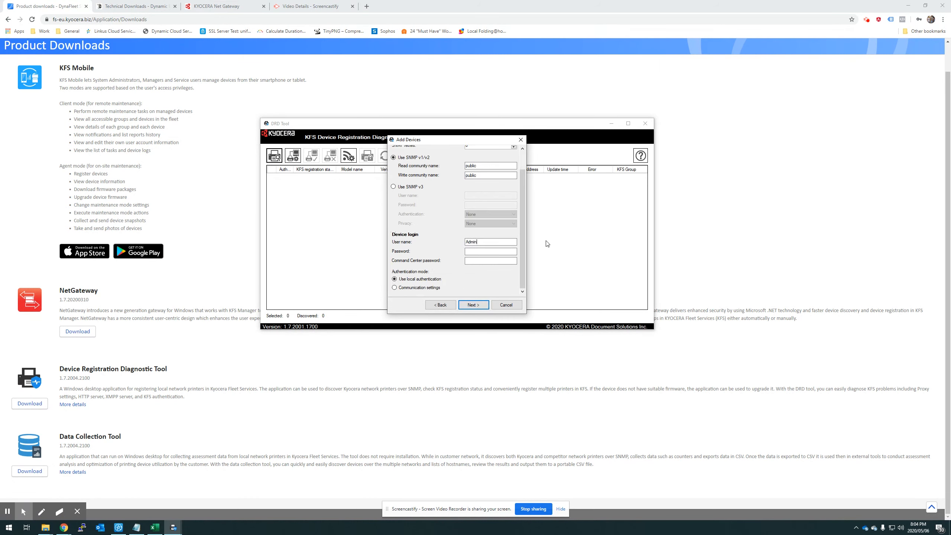
{"action": "type", "text": "Adm"}
{"action": "left_click", "coordinate": [480, 305]}
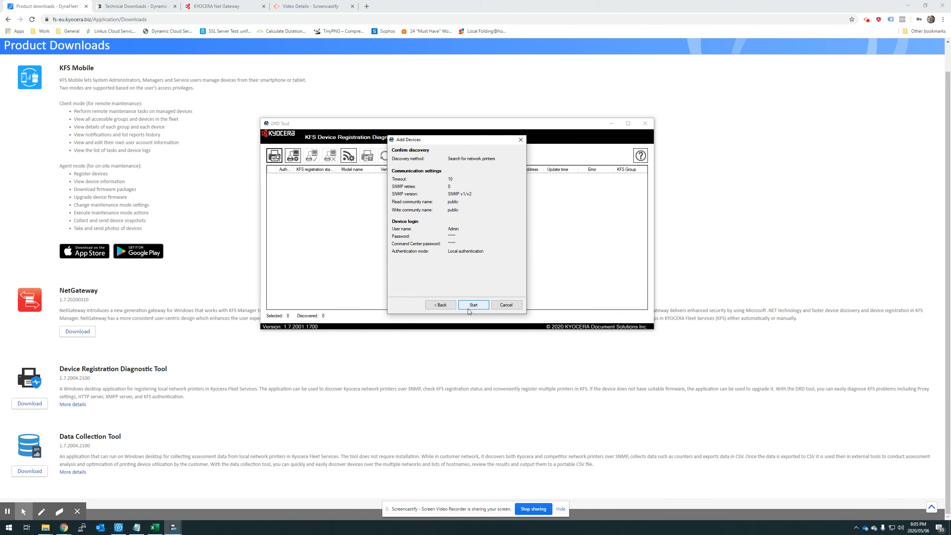
{"action": "left_click", "coordinate": [468, 307]}
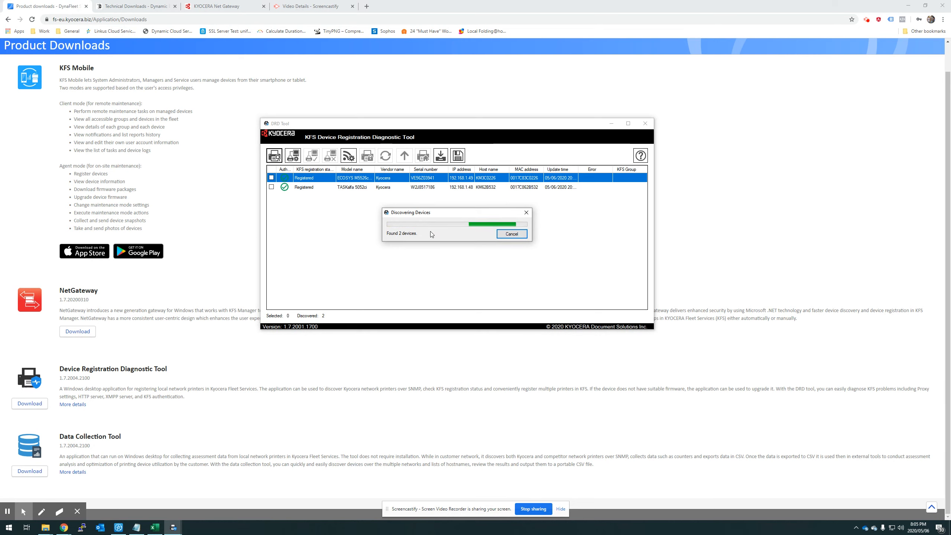
Close the discovery progress and resize the Error and IP address columns for the ECOSYS and TASKalfa rows
{"action": "left_click", "coordinate": [522, 233]}
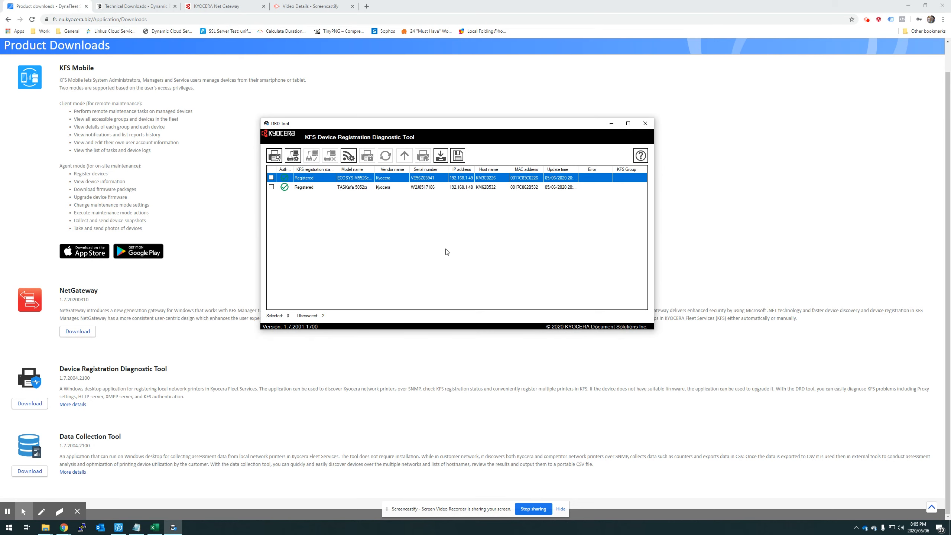
{"action": "left_click", "coordinate": [304, 188]}
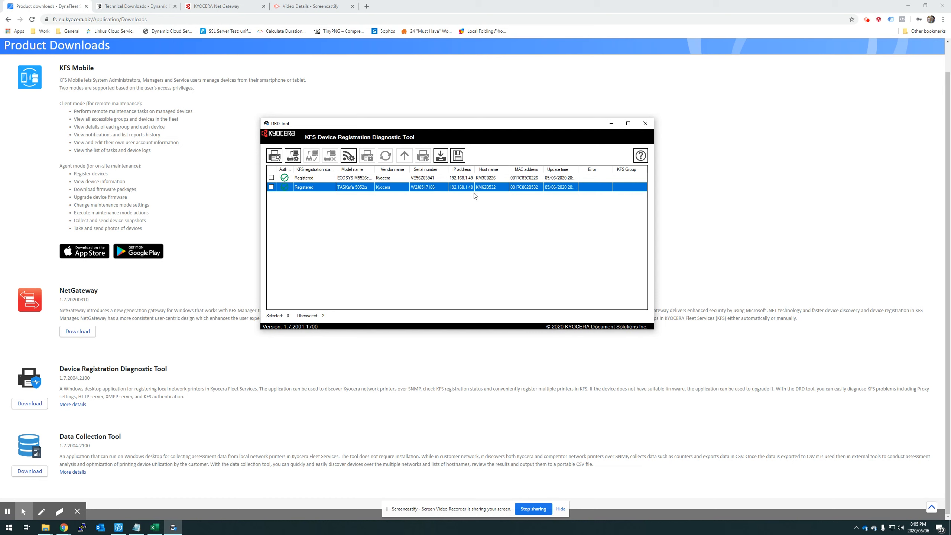
{"action": "left_click", "coordinate": [627, 179]}
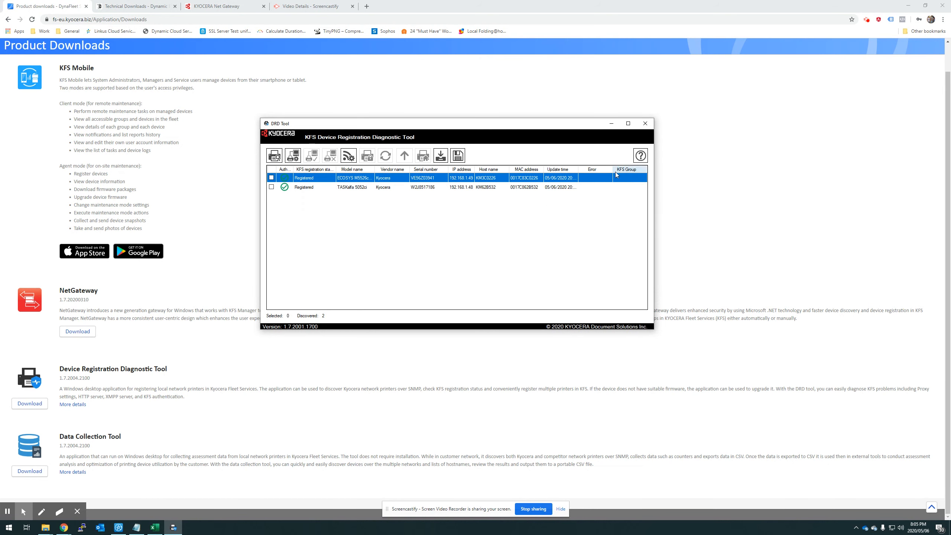
{"action": "left_click_drag", "start_coordinate": [613, 170], "coordinate": [589, 170]}
{"action": "left_click", "coordinate": [421, 189]}
{"action": "left_click", "coordinate": [423, 180]}
{"action": "left_click_drag", "start_coordinate": [474, 170], "coordinate": [481, 169]}
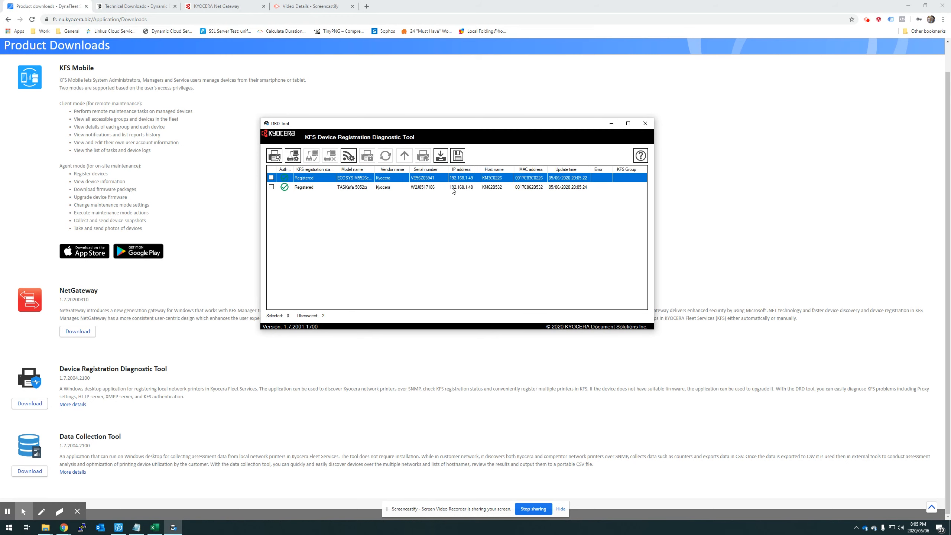
{"action": "left_click", "coordinate": [293, 156]}
{"action": "left_click", "coordinate": [460, 148]}
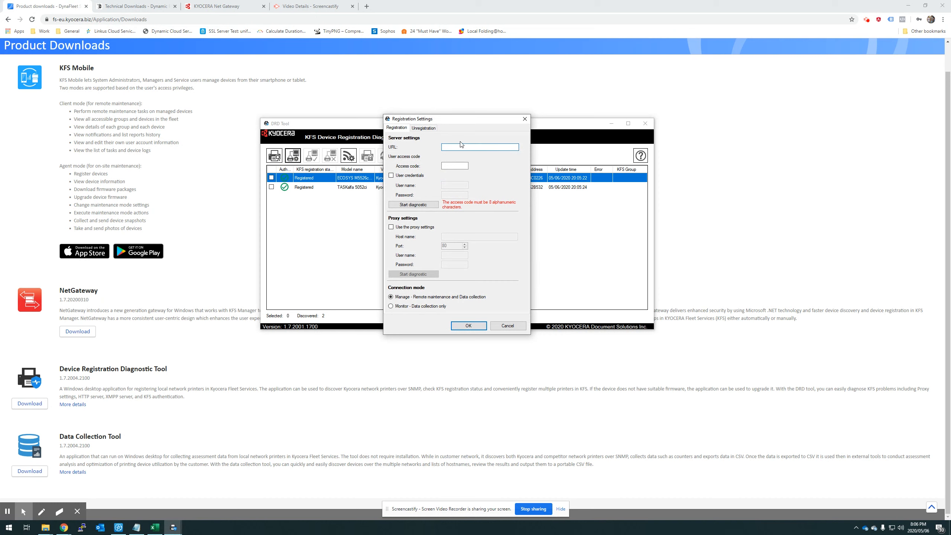
{"action": "left_click", "coordinate": [443, 167]}
{"action": "left_click", "coordinate": [391, 176]}
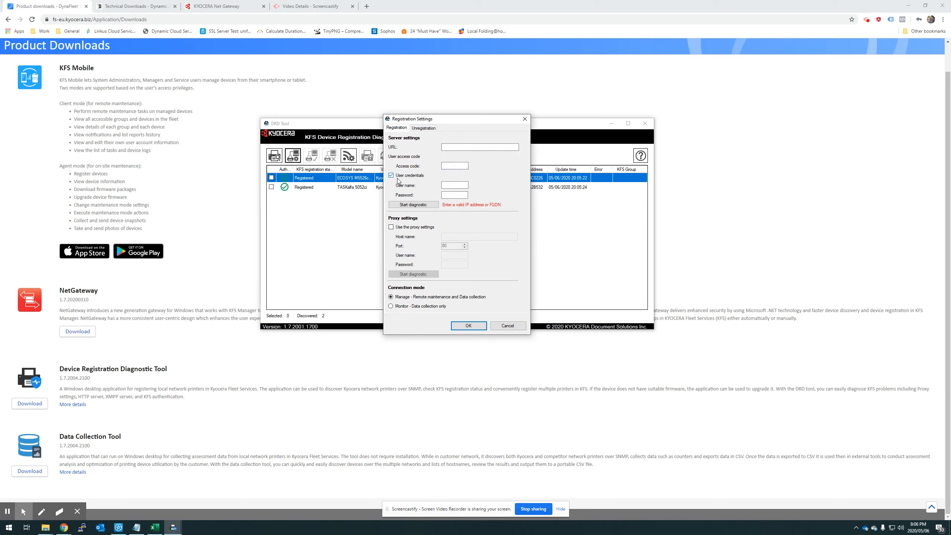
{"action": "left_click", "coordinate": [391, 176]}
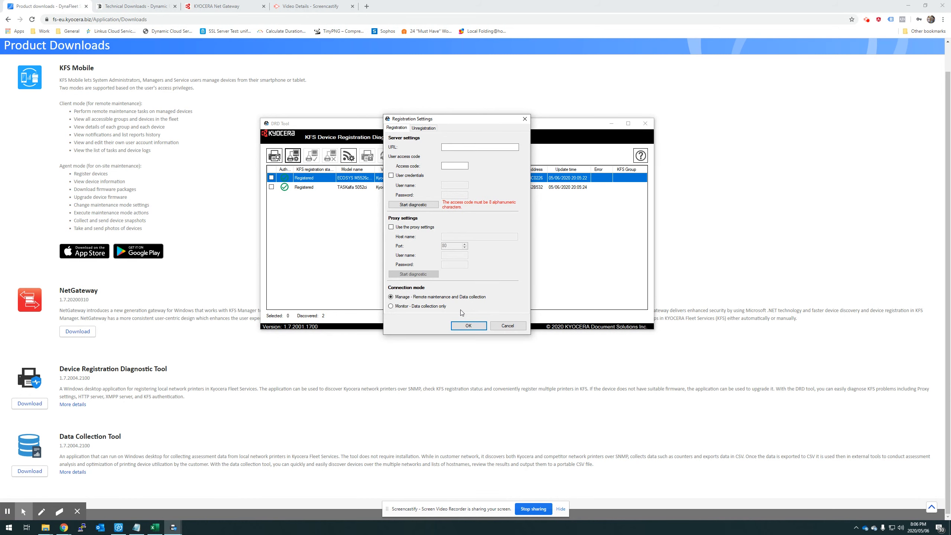
{"action": "left_click", "coordinate": [476, 329]}
{"action": "left_click", "coordinate": [509, 326]}
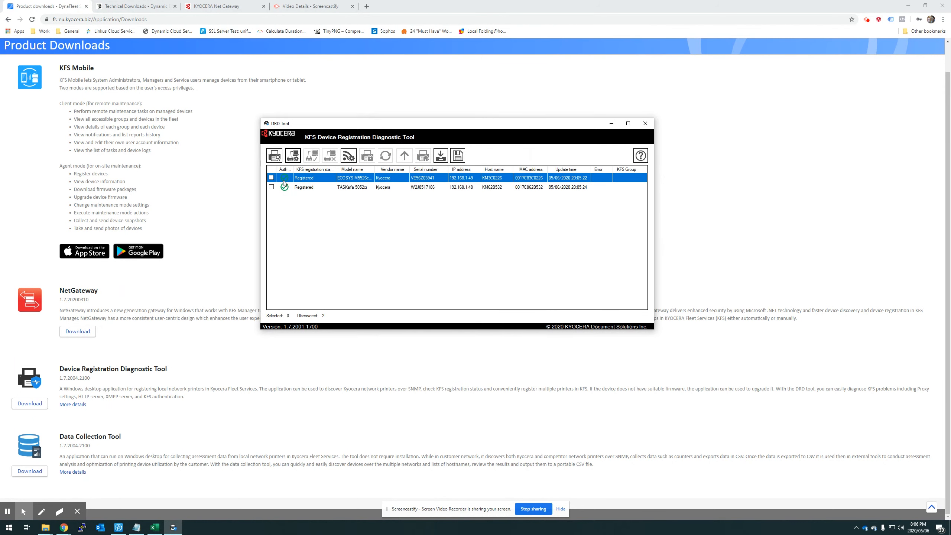
{"action": "left_click", "coordinate": [292, 155]}
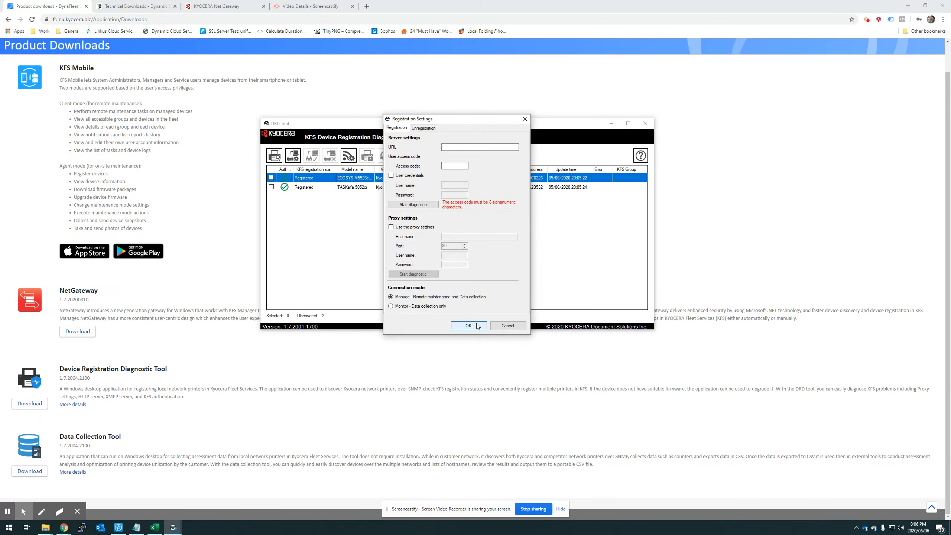
{"action": "left_click", "coordinate": [510, 326]}
Tick the ECOSYS and TASKalfa printers, try Register devices, cancel Save settings as, then launch Firmware upgrade
{"action": "left_click", "coordinate": [271, 178]}
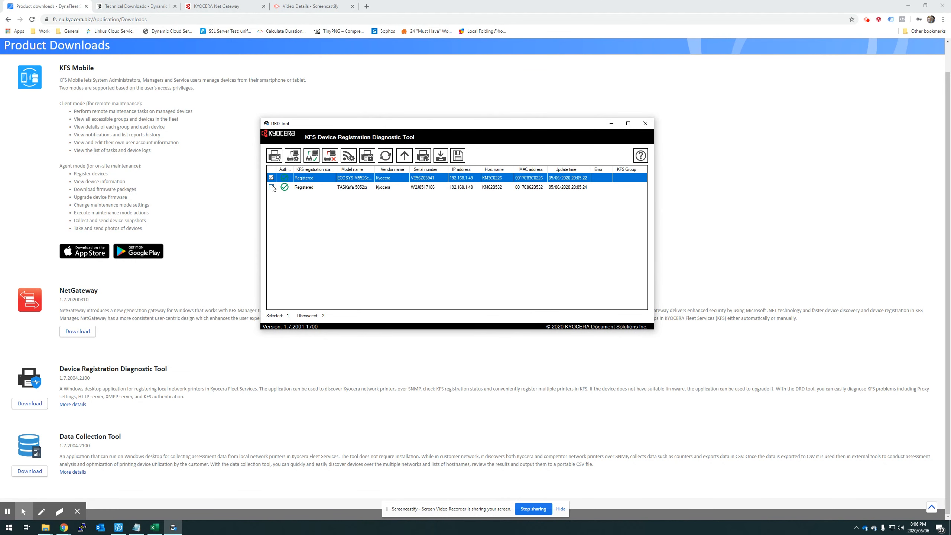
{"action": "left_click", "coordinate": [272, 187]}
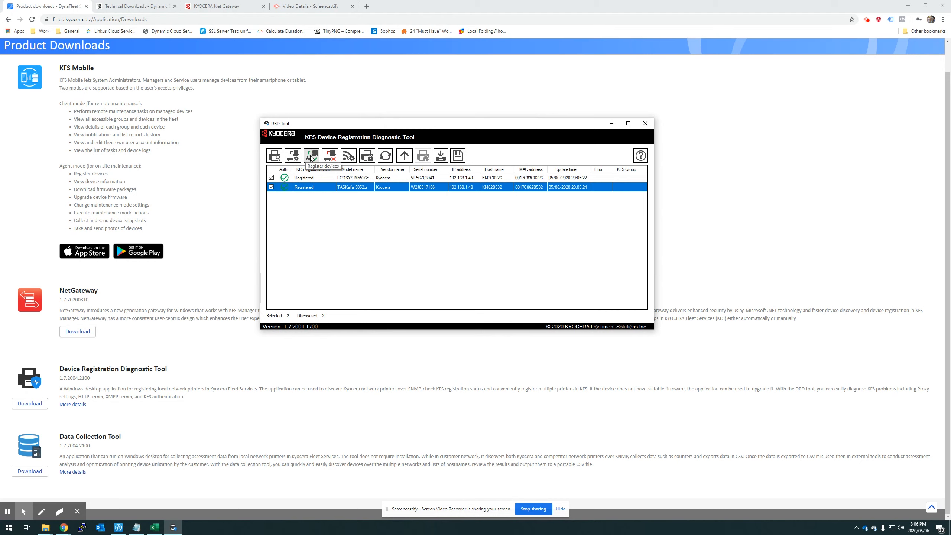
{"action": "left_click", "coordinate": [315, 157]}
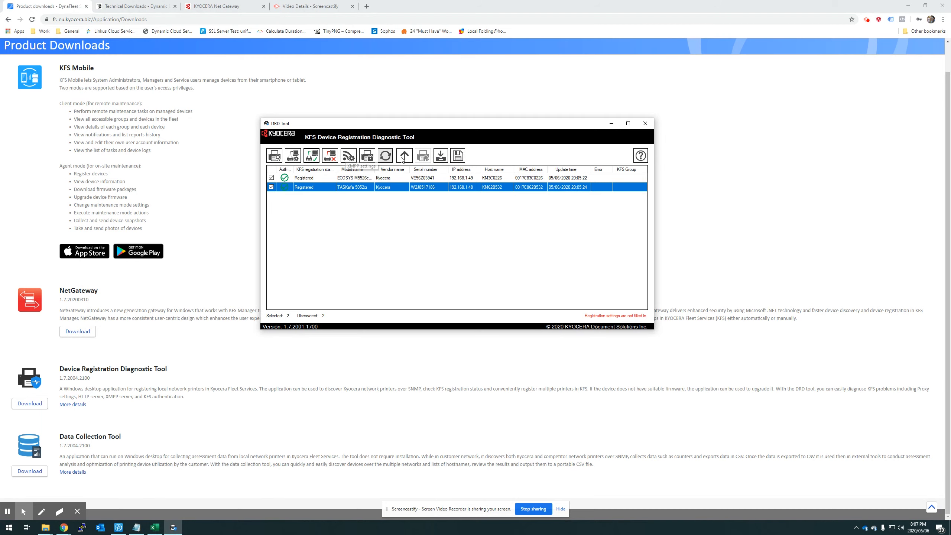
{"action": "left_click", "coordinate": [457, 157]}
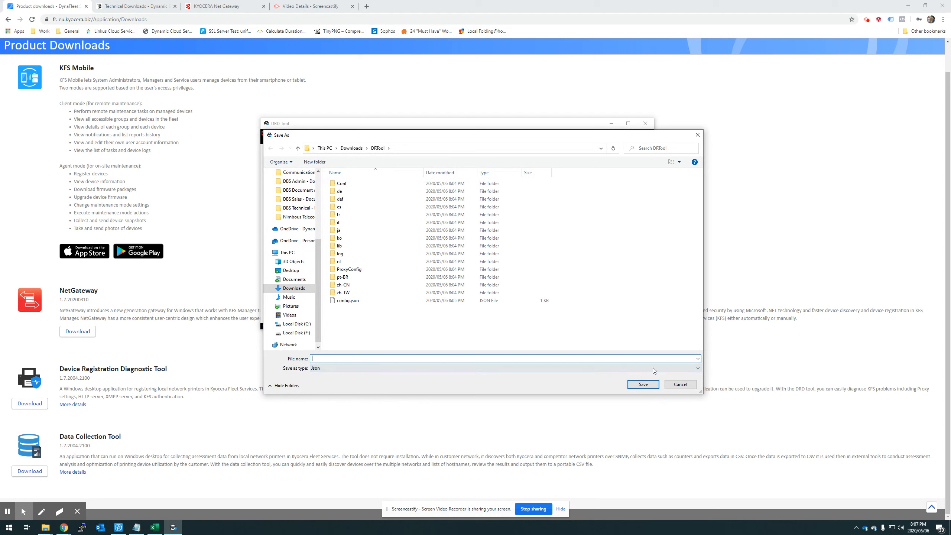
{"action": "left_click", "coordinate": [680, 385]}
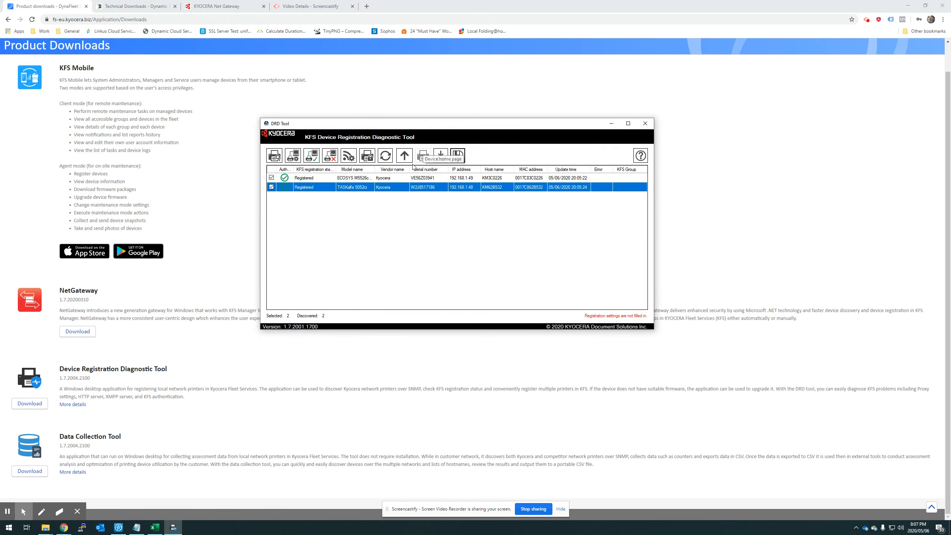
{"action": "left_click", "coordinate": [403, 156]}
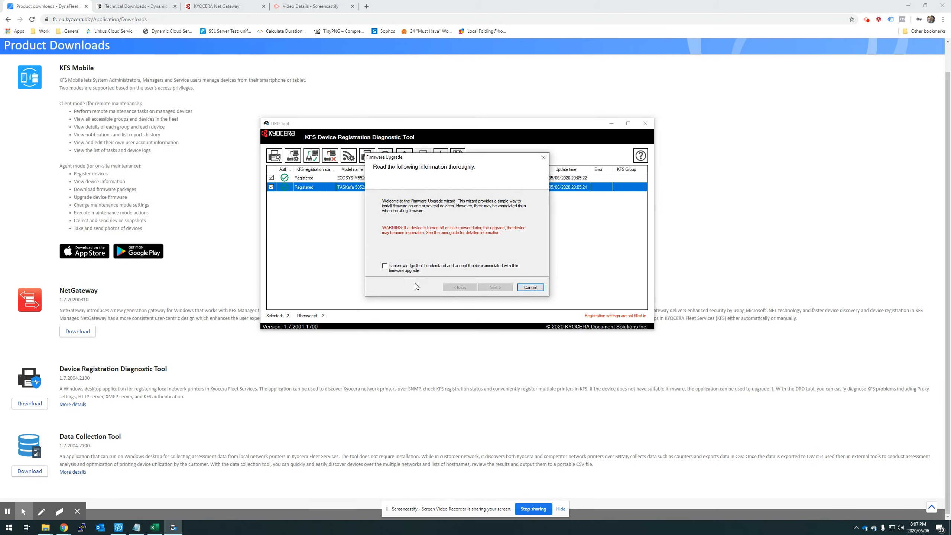
Cancel the Firmware Upgrade wizard without upgrading either printer
{"action": "left_click", "coordinate": [530, 288]}
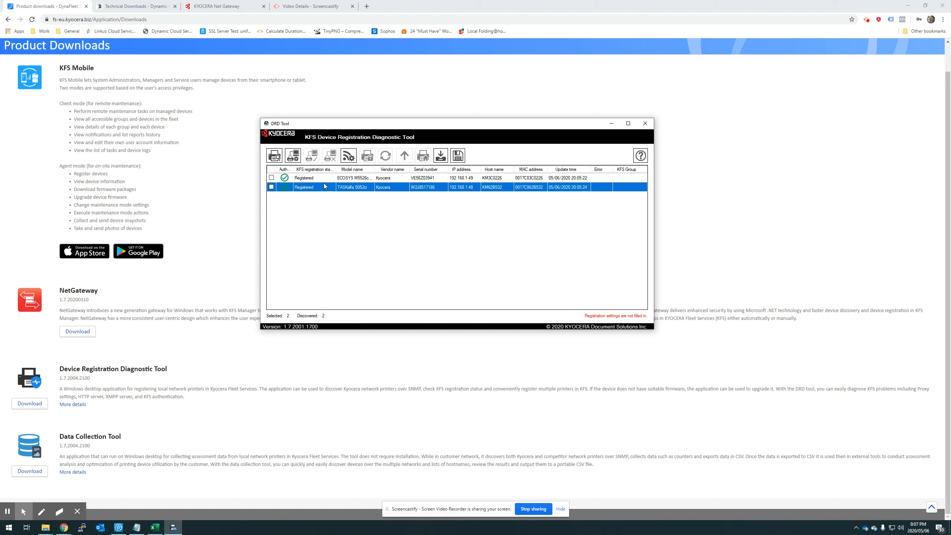
Leave only the ECOSYS M5526c checked so the list shows Selected: 1
{"action": "left_click", "coordinate": [318, 178]}
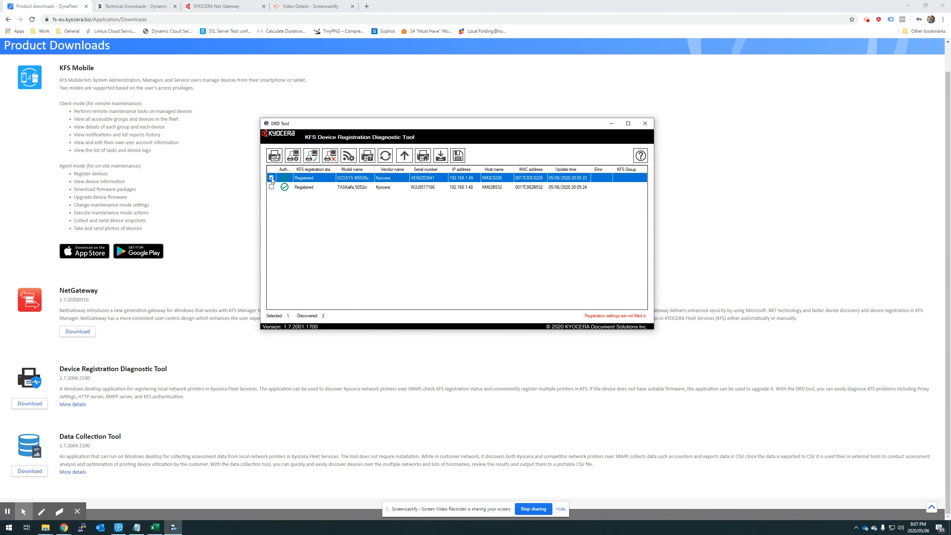